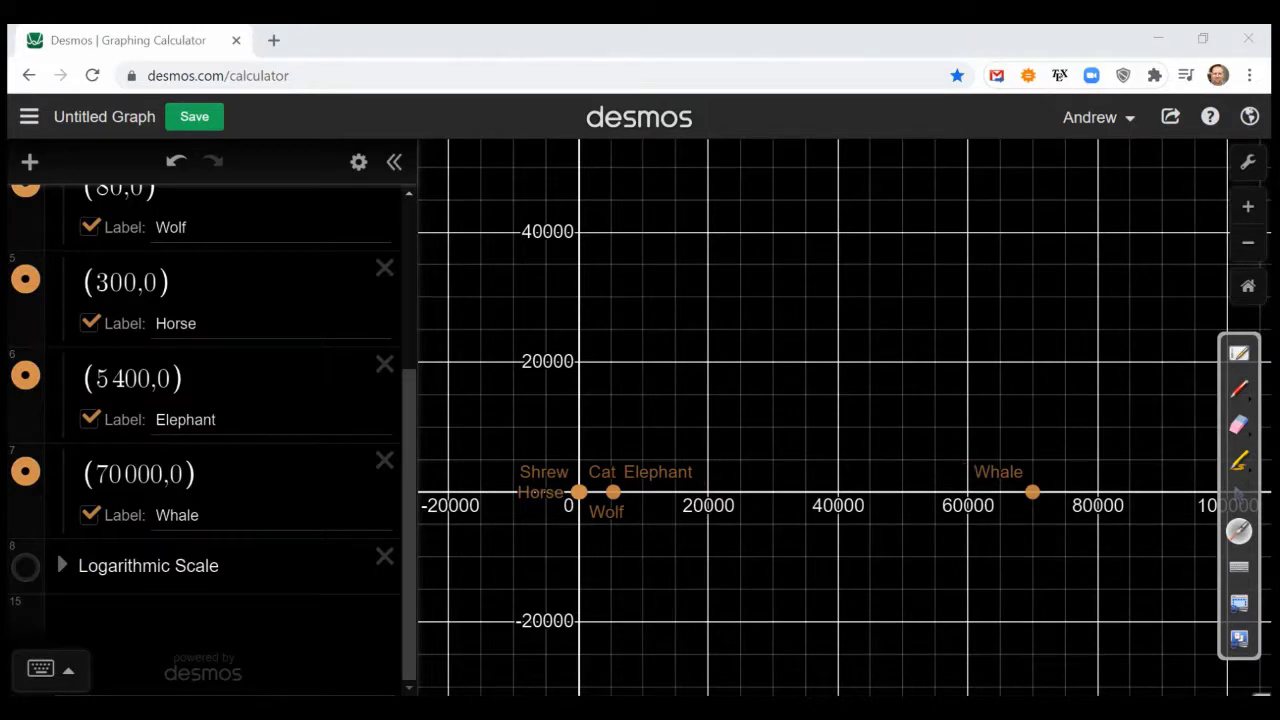
# Collapse and hide the Masses of Mammals points, then expand the Logarithmic Scale folder to list Shrew, Cat, Wolf and Horse.
pyautogui.click(1238, 494)
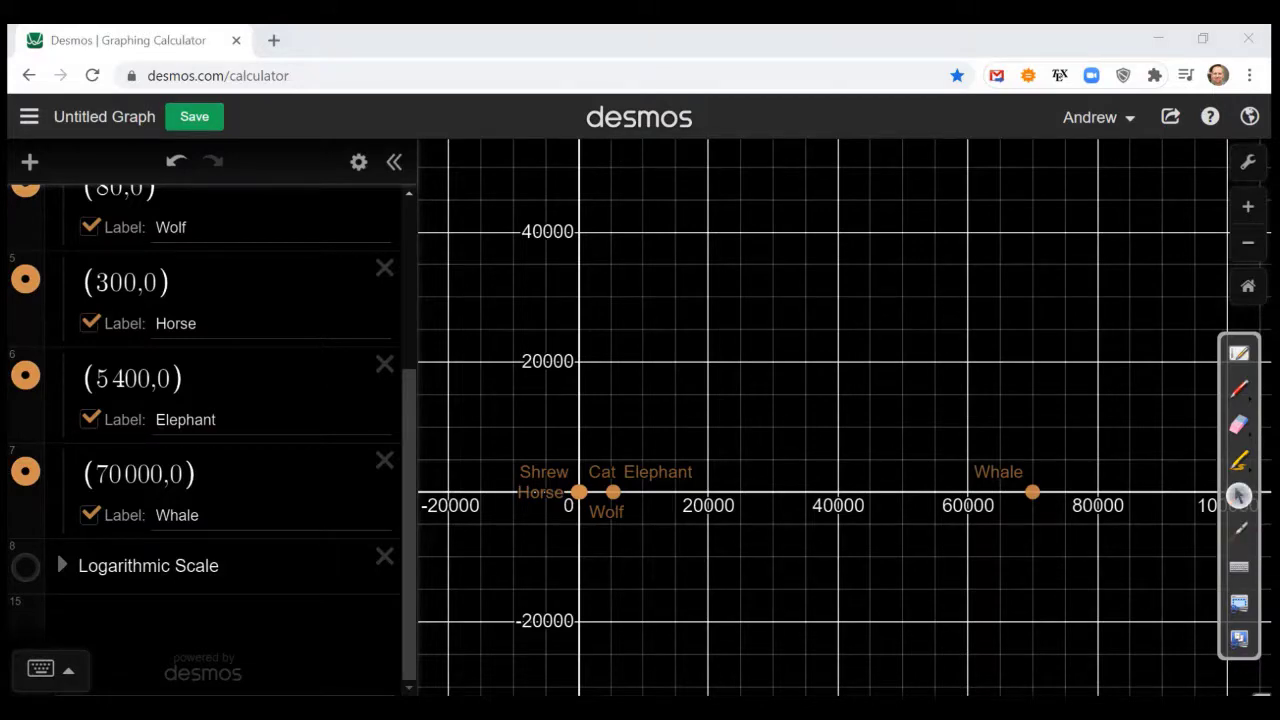
pyautogui.scroll(5, 210, 440)
pyautogui.click(62, 211)
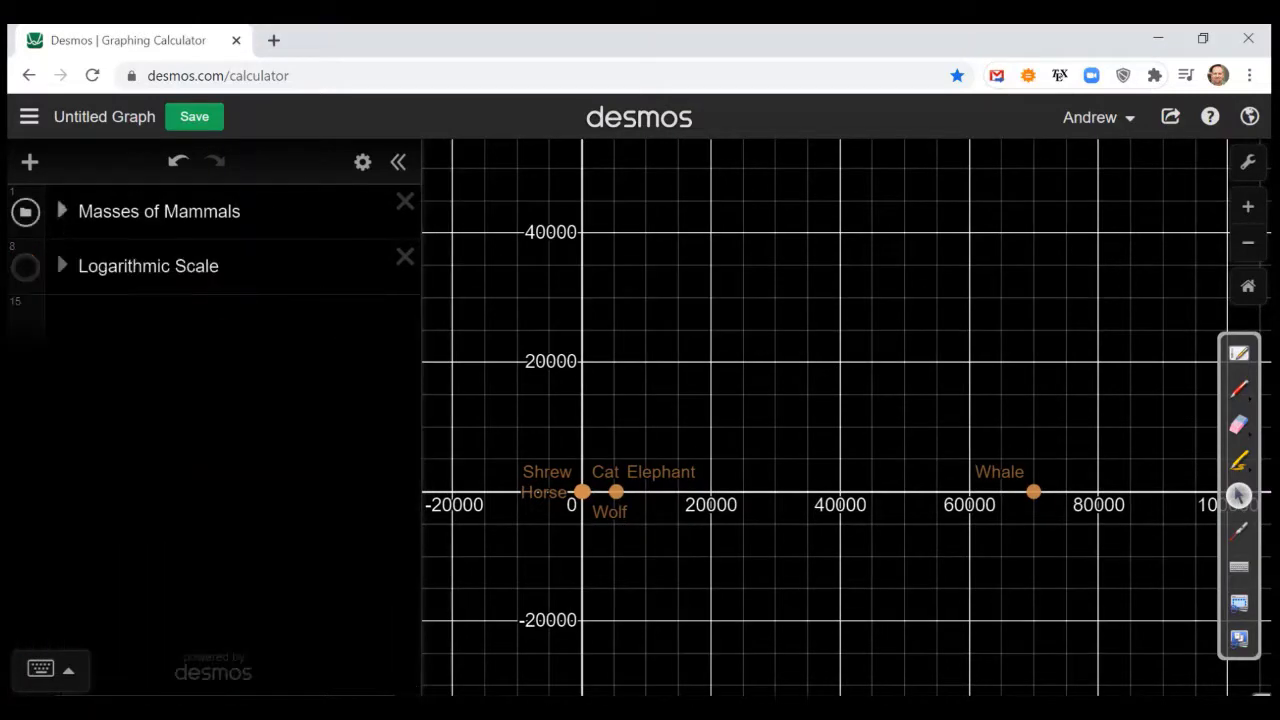
pyautogui.click(25, 211)
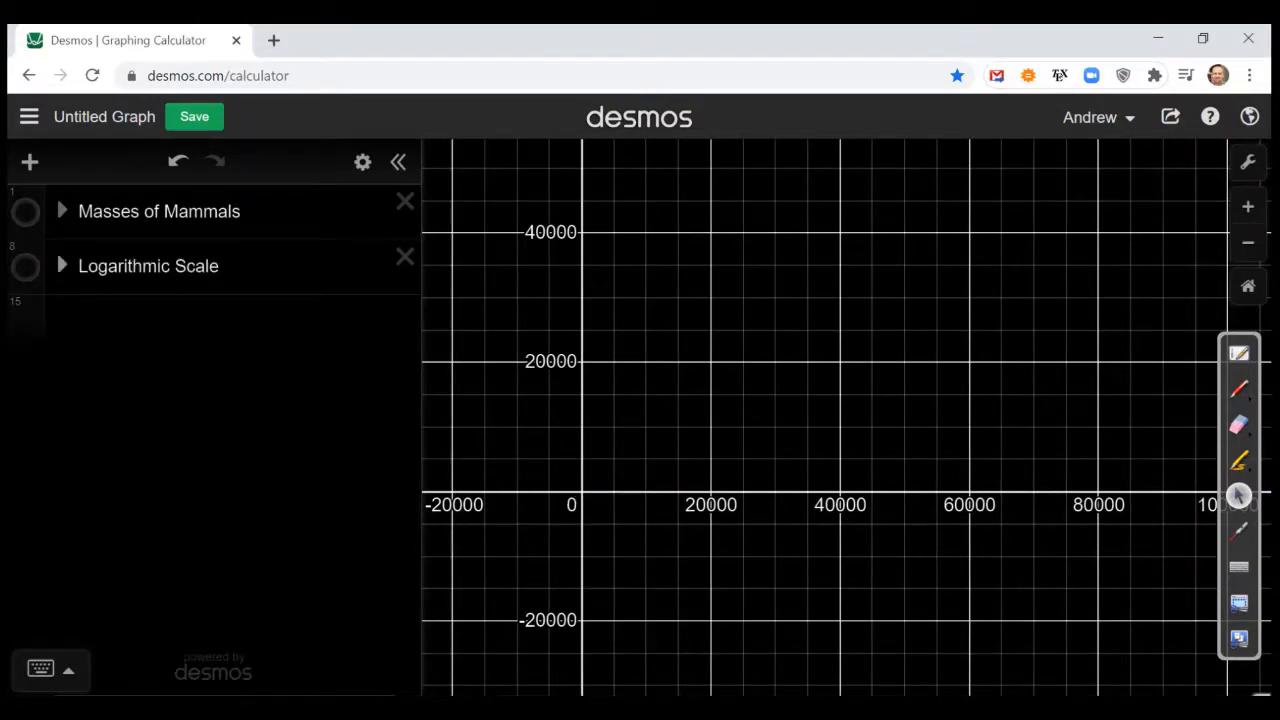
pyautogui.click(62, 265)
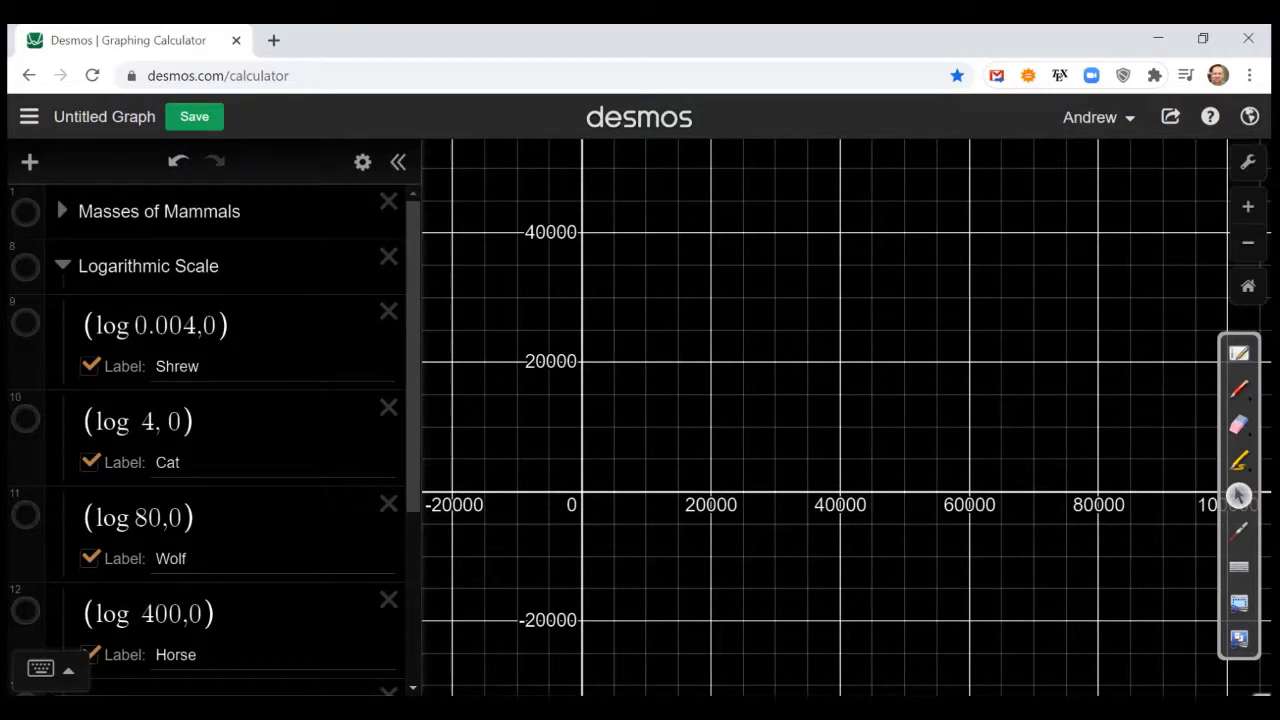
pyautogui.click(1239, 531)
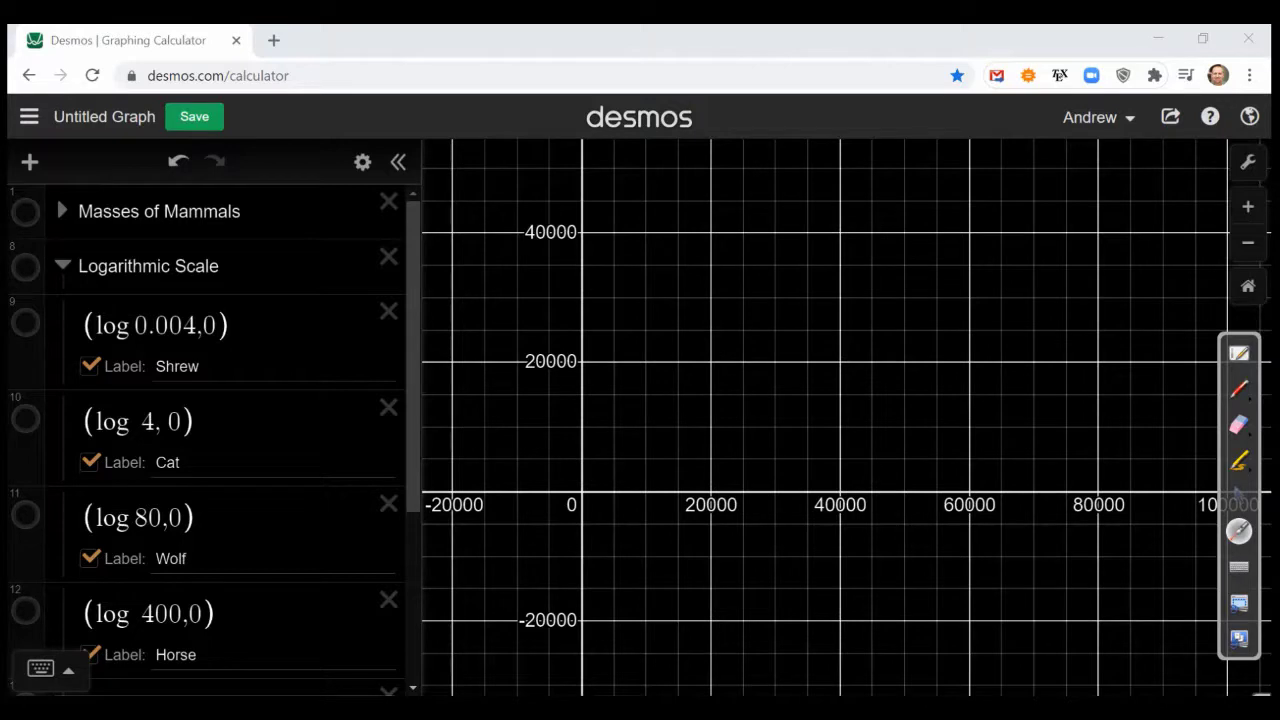
pyautogui.click(1239, 495)
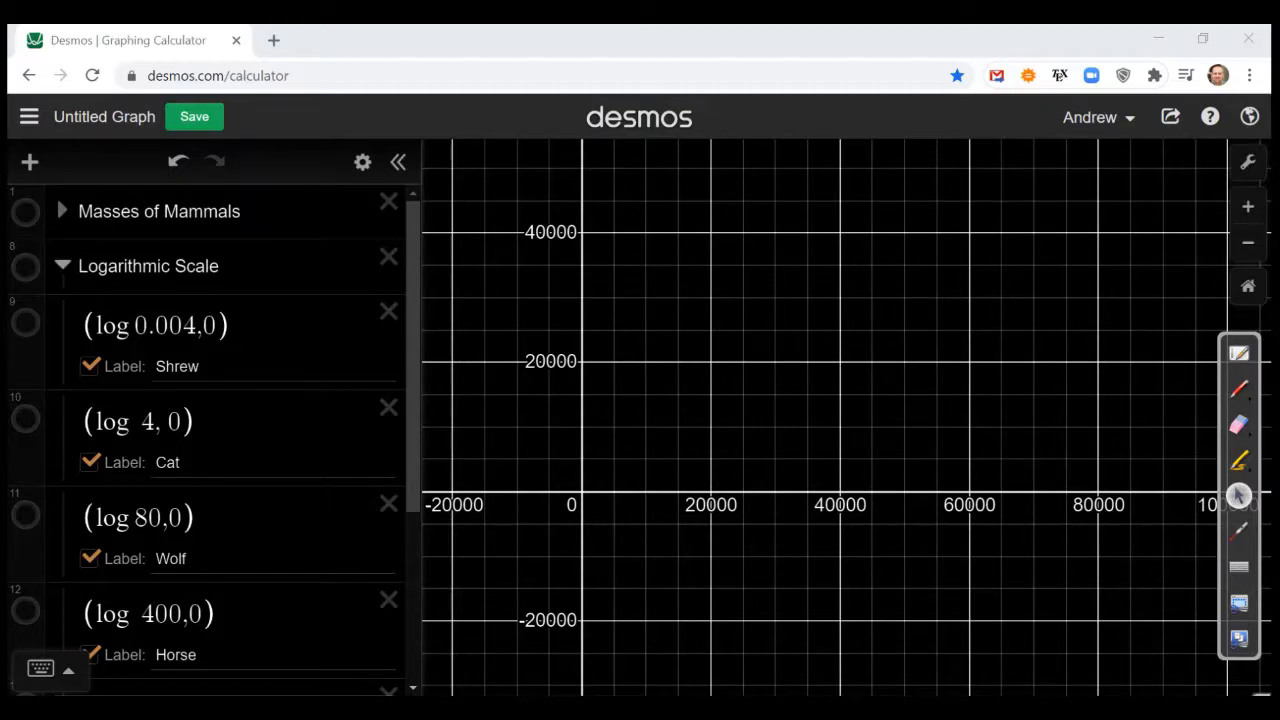
# Show the Logarithmic Scale points and zoom in until they spread from Shrew near −2.4 to Whale near 5.
pyautogui.click(25, 266)
pyautogui.scroll(5, 488, 501)
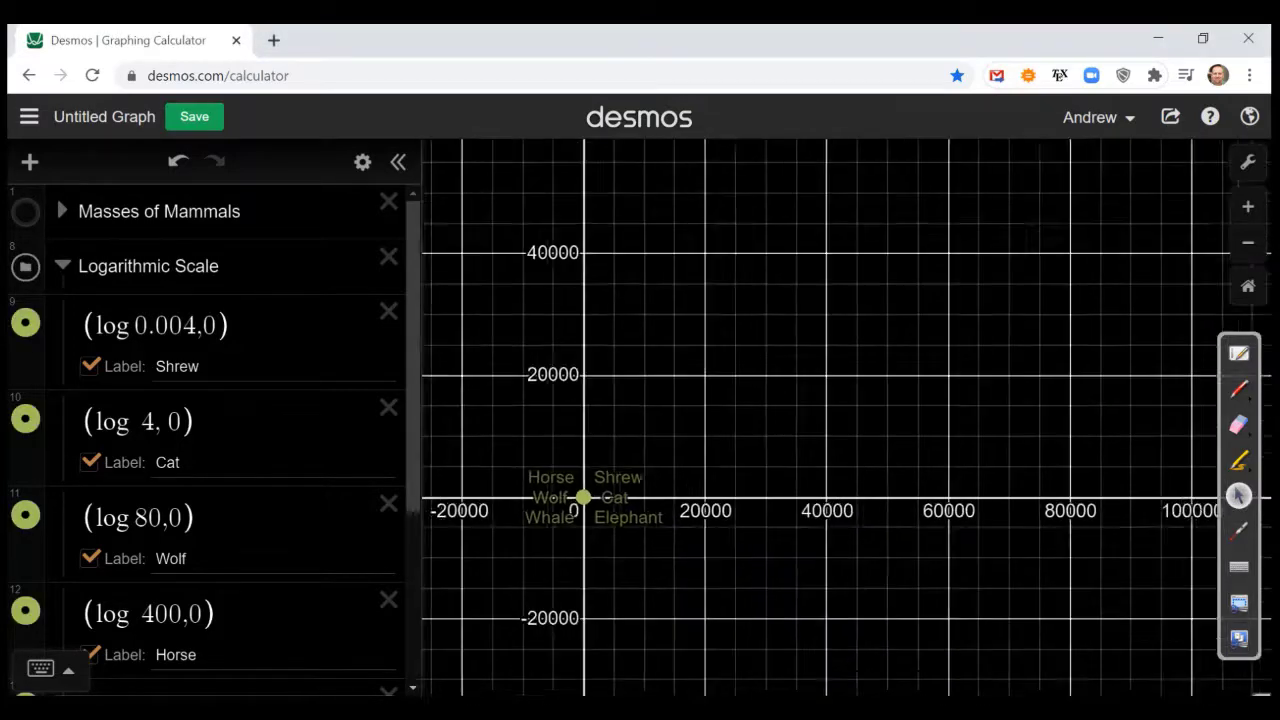
pyautogui.scroll(5, 488, 501)
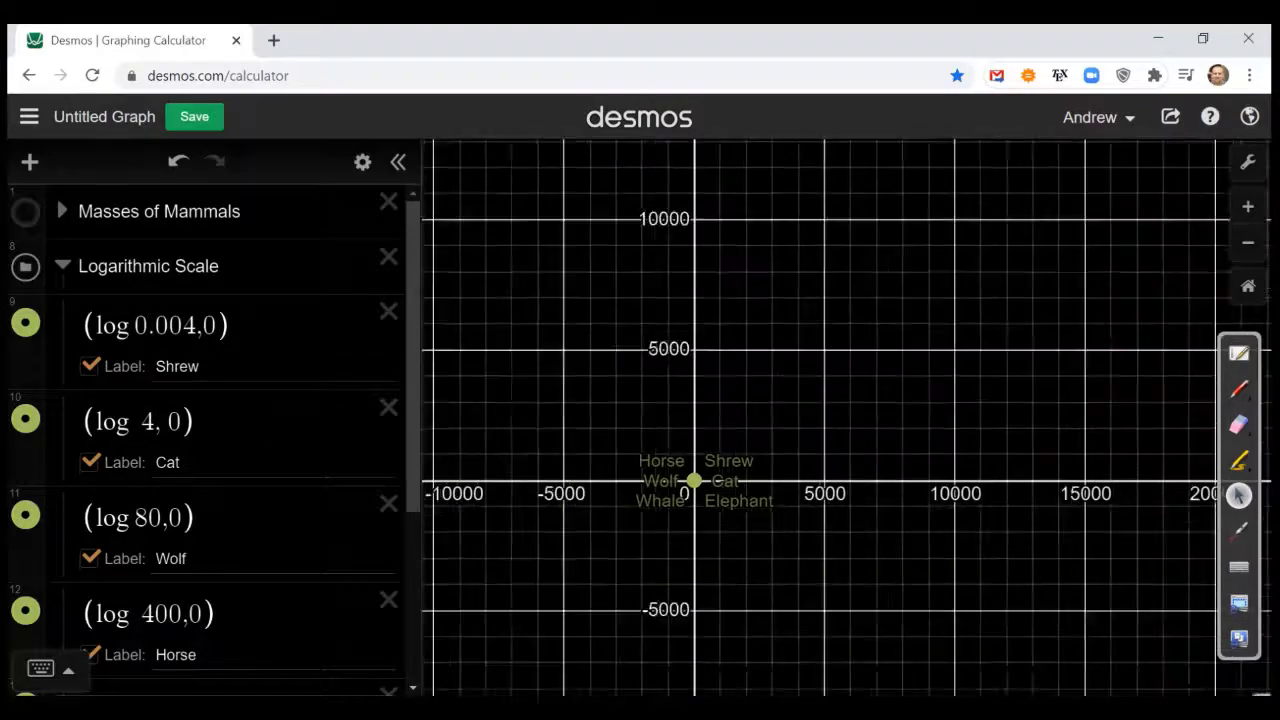
pyautogui.scroll(5, 694, 481)
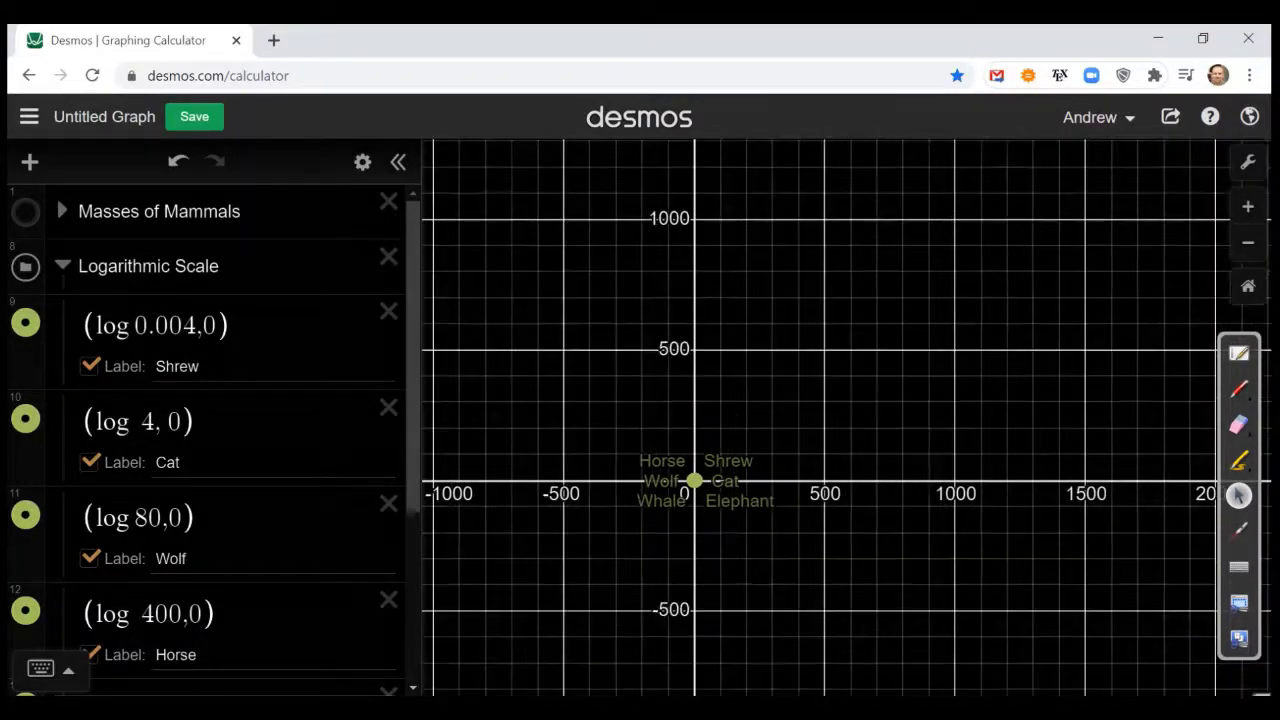
pyautogui.scroll(5, 694, 481)
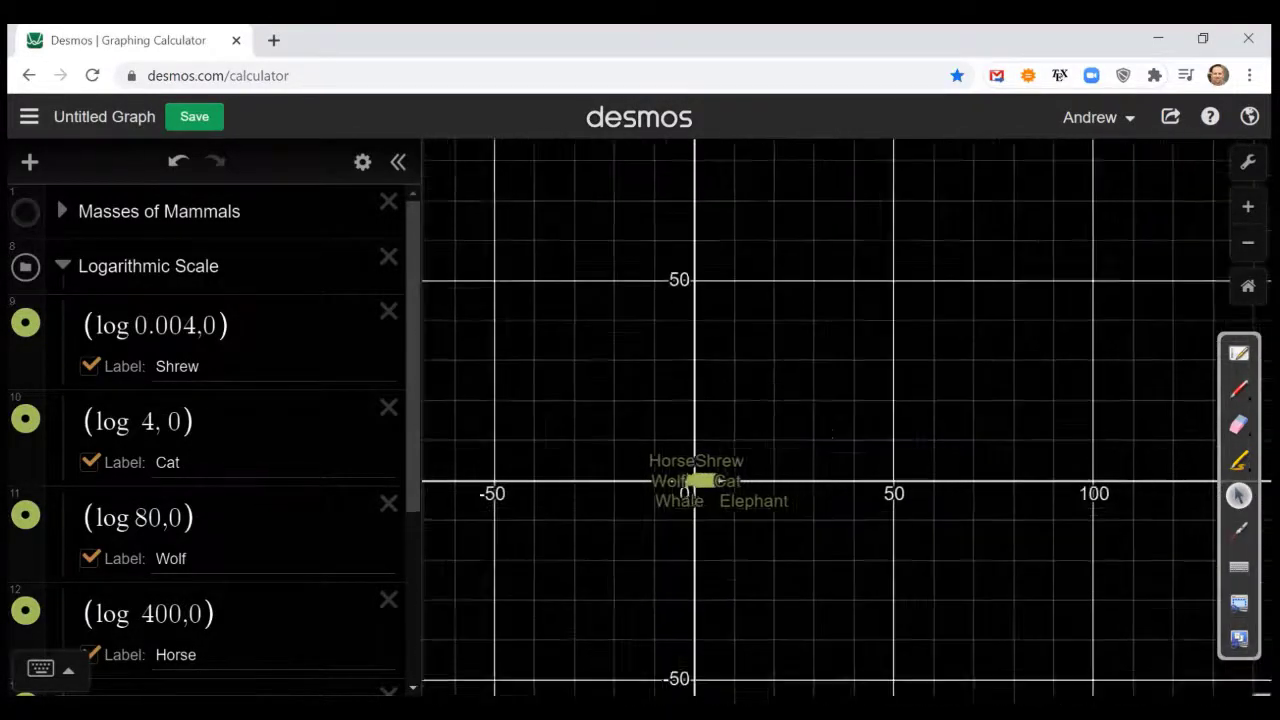
pyautogui.scroll(5, 694, 481)
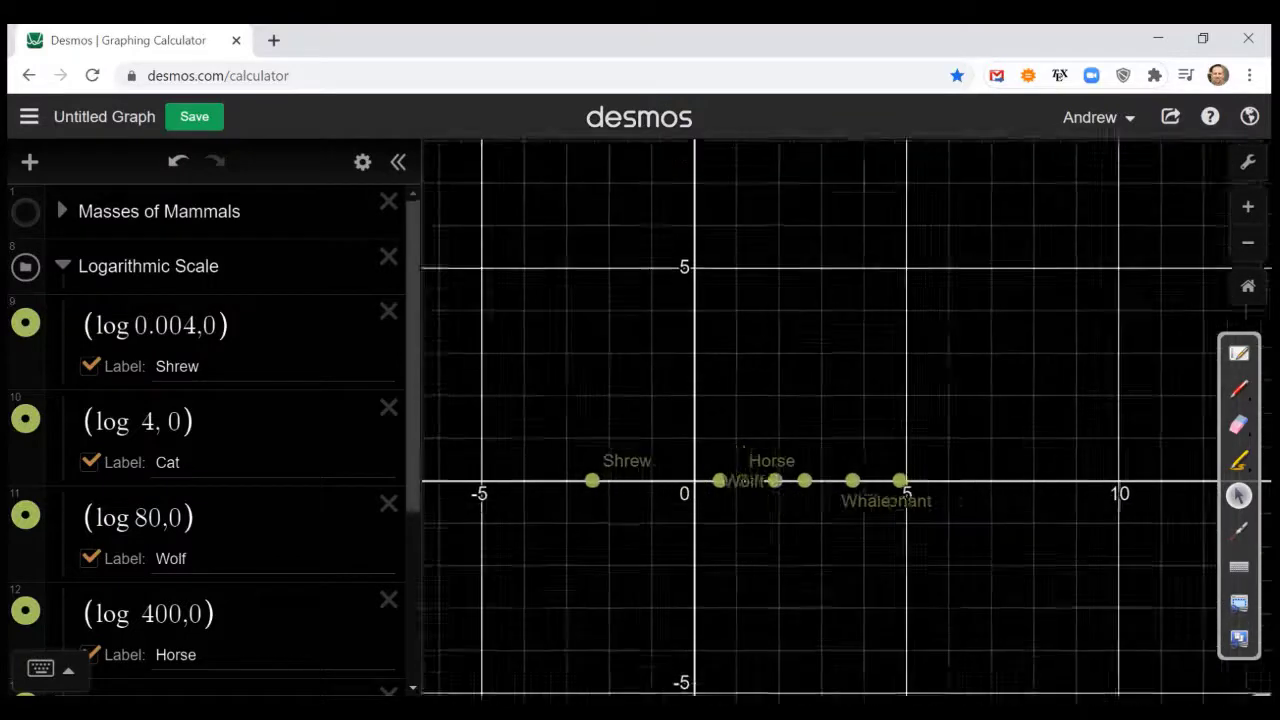
pyautogui.scroll(-2, 694, 481)
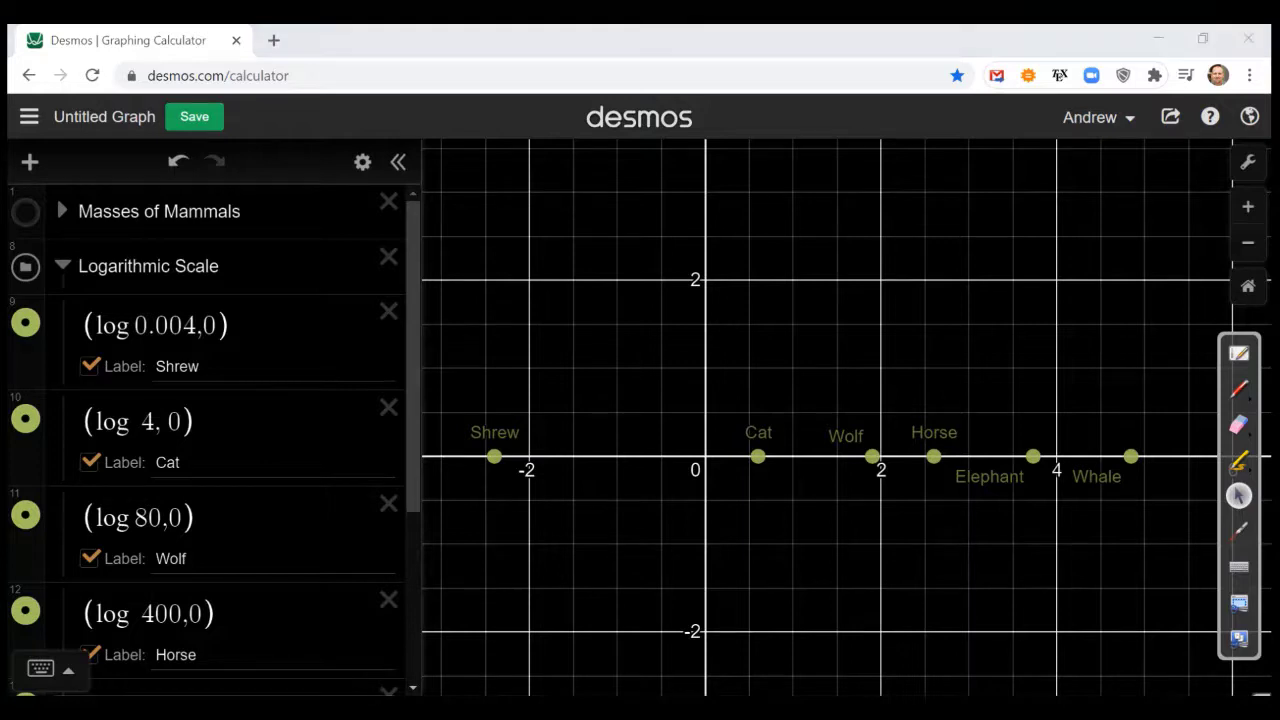
pyautogui.click(1239, 531)
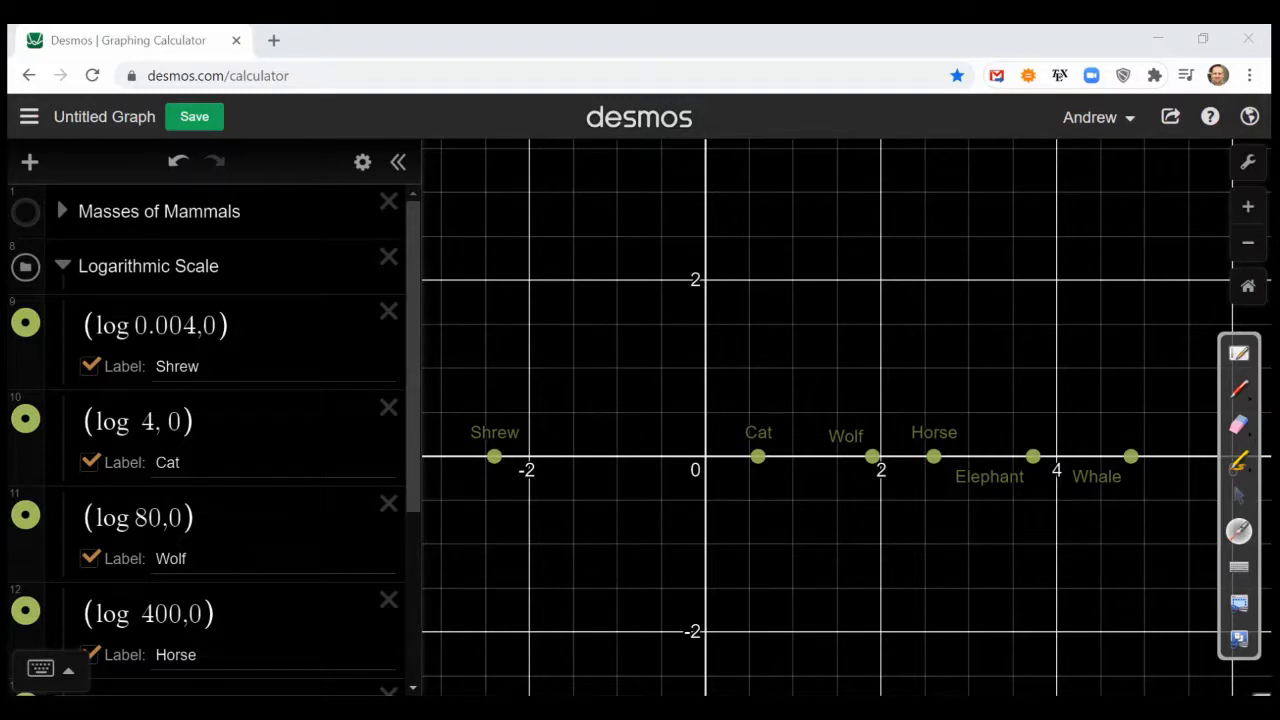
pyautogui.click(1239, 495)
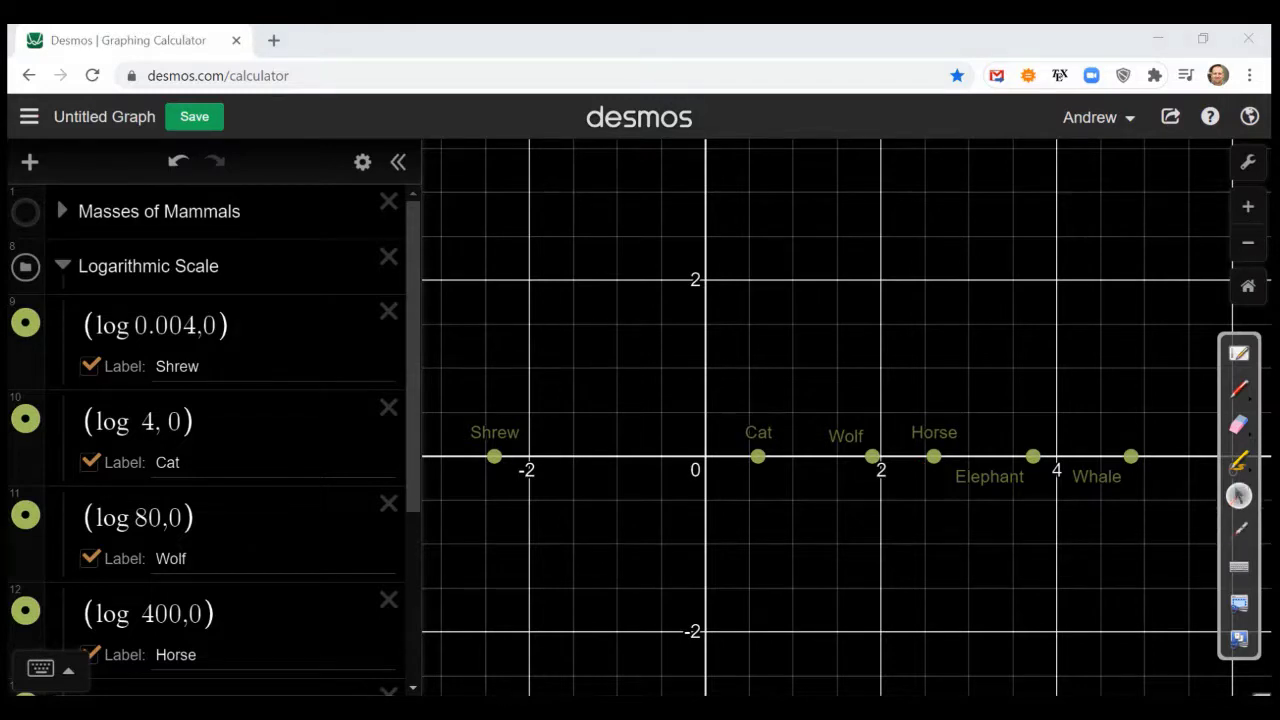
# Change the Horse point from (log 400,0) to (log 300,0).
pyautogui.click(152, 613)
pyautogui.press('BackSpace')
pyautogui.write('3')
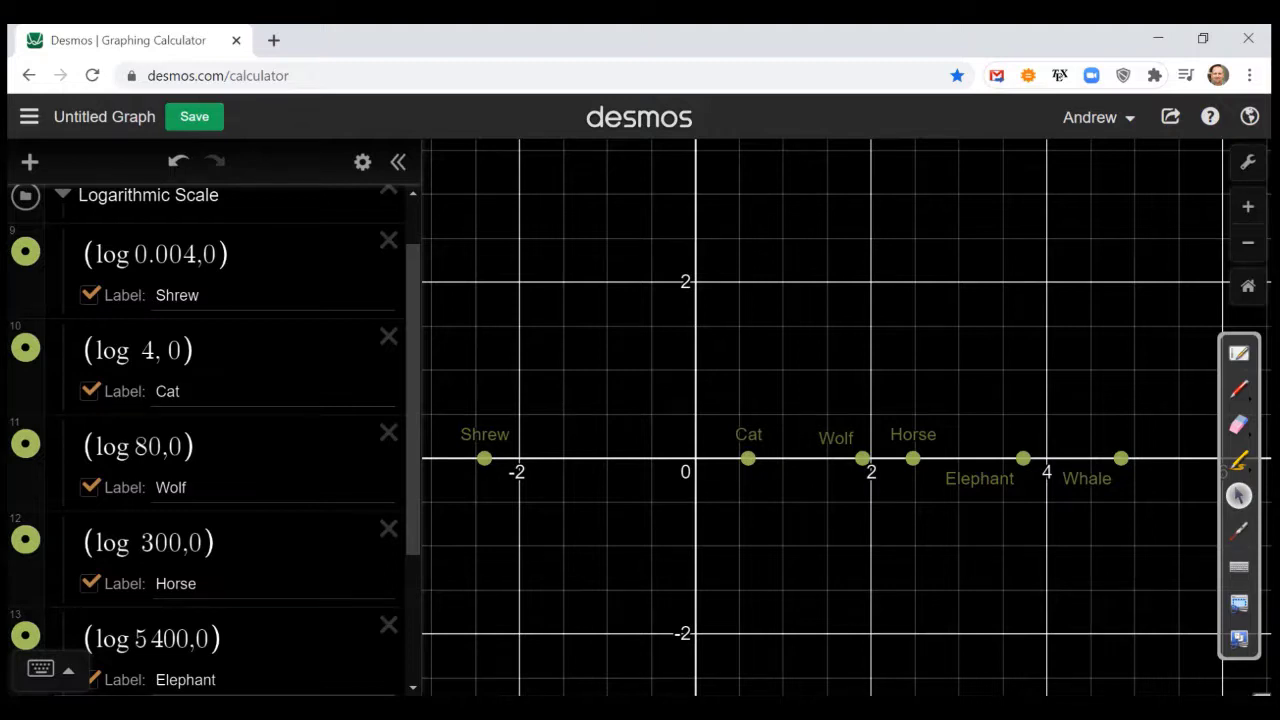
pyautogui.click(1239, 531)
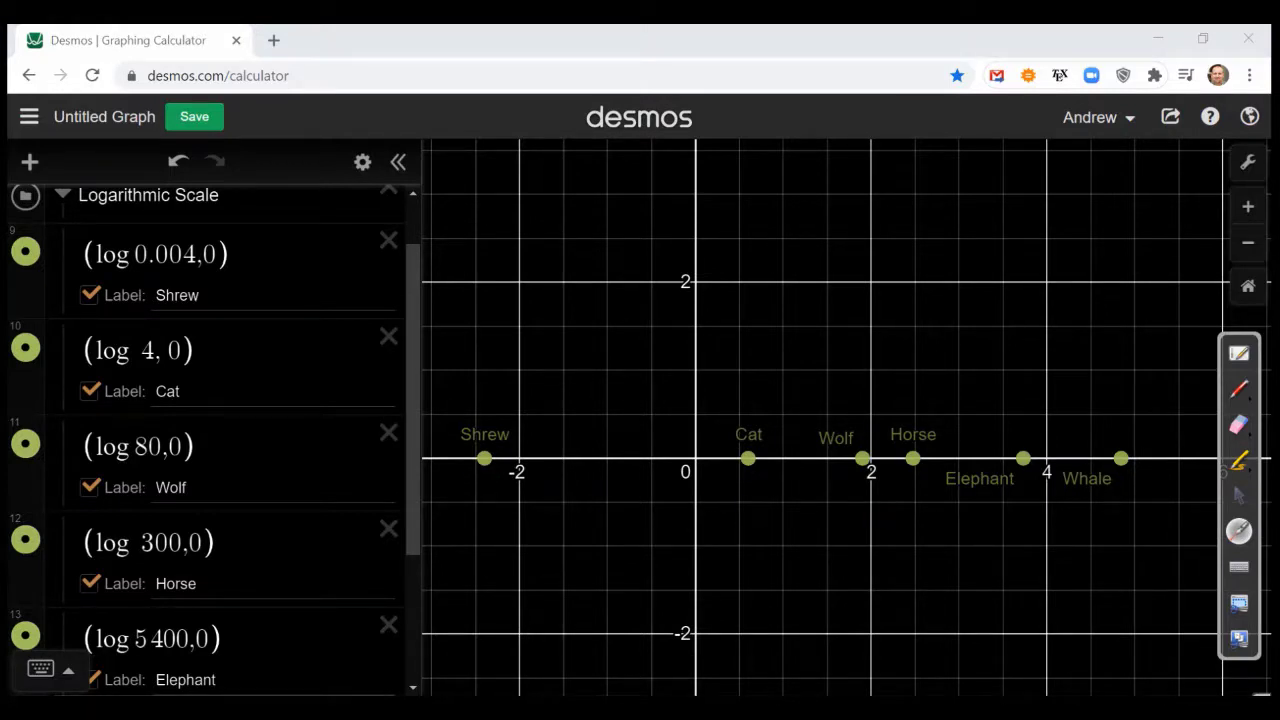
pyautogui.click(1238, 495)
pyautogui.click(1239, 389)
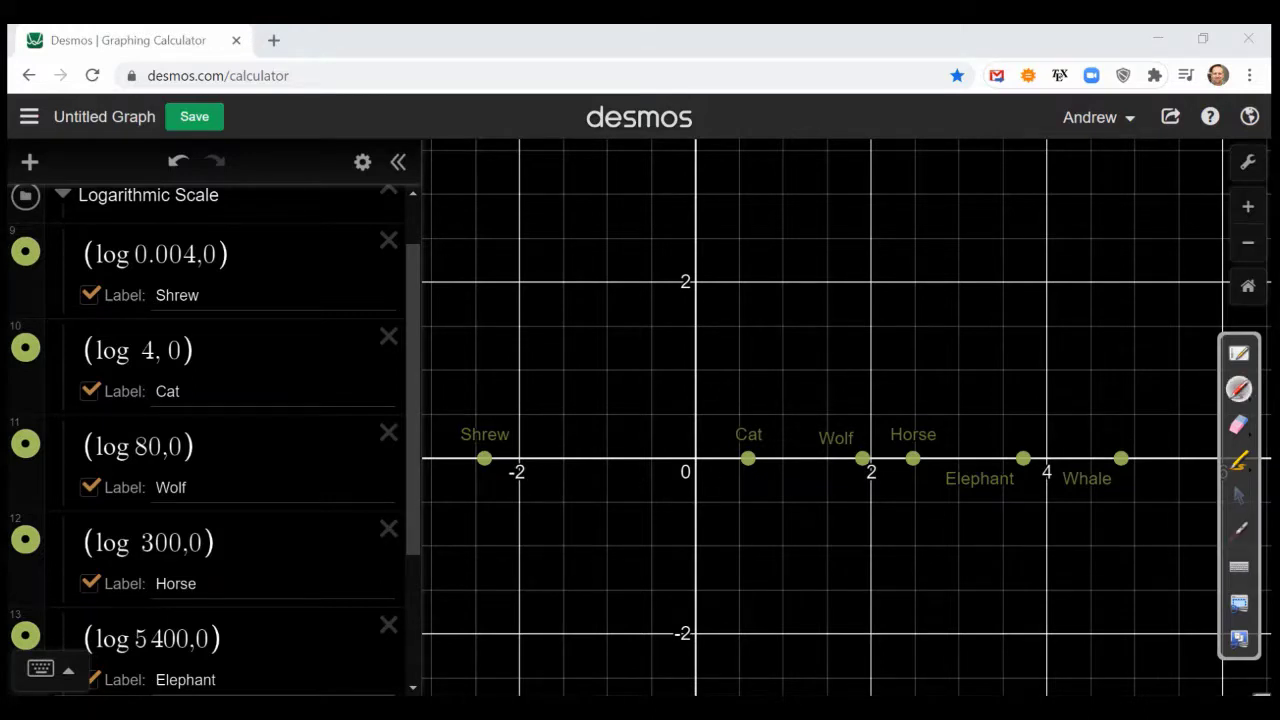
pyautogui.moveTo(787, 453); pyautogui.dragTo(788, 493)
pyautogui.moveTo(700, 484)
pyautogui.mouseDown()
pyautogui.moveTo(700, 510)
pyautogui.moveTo(765, 510)
pyautogui.moveTo(783, 495)
pyautogui.moveTo(733, 541)
pyautogui.moveTo(741, 528)
pyautogui.moveTo(838, 522)
pyautogui.moveTo(866, 503)
pyautogui.moveTo(816, 543)
pyautogui.moveTo(829, 530)
pyautogui.moveTo(954, 526)
pyautogui.moveTo(959, 507)
pyautogui.moveTo(915, 557)
pyautogui.mouseUp()
pyautogui.moveTo(926, 542)
pyautogui.mouseDown()
pyautogui.moveTo(926, 556)
pyautogui.moveTo(1030, 521)
pyautogui.moveTo(1044, 498)
pyautogui.mouseUp()
pyautogui.moveTo(993, 537); pyautogui.dragTo(992, 566)
pyautogui.moveTo(1001, 538); pyautogui.dragTo(1003, 565)
pyautogui.click(1239, 425)
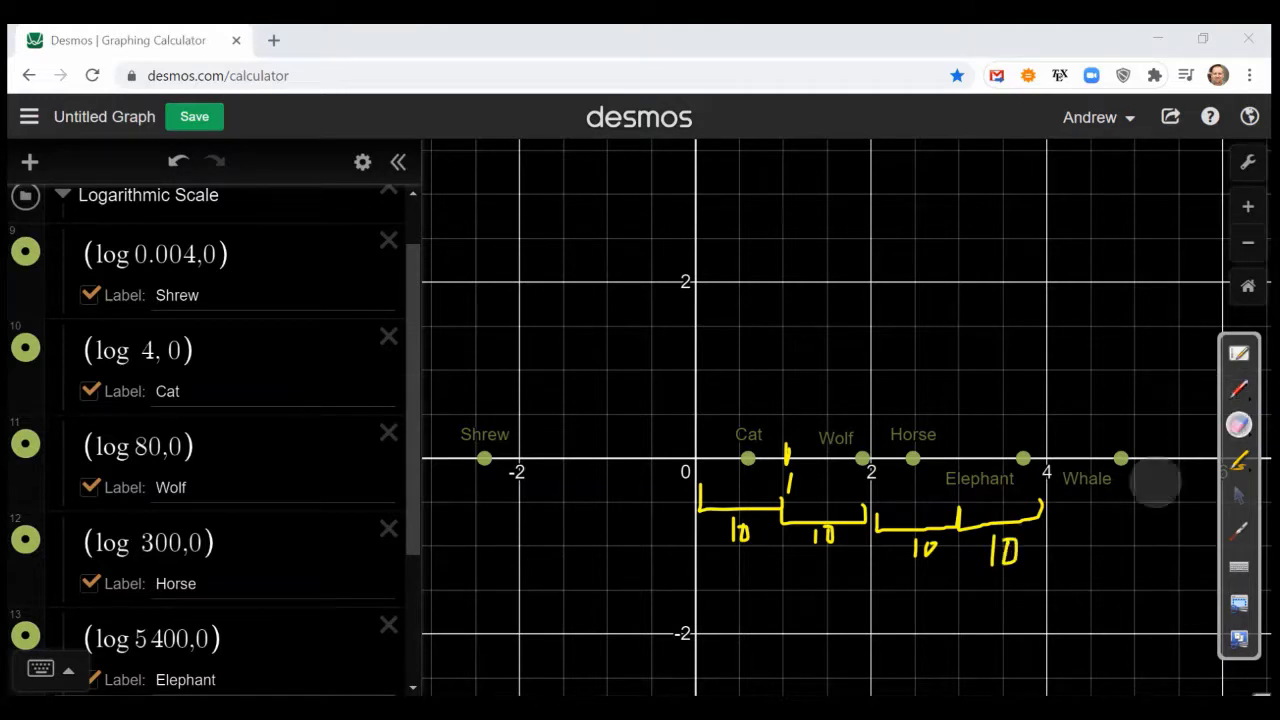
pyautogui.moveTo(1021, 519)
pyautogui.mouseDown()
pyautogui.moveTo(903, 536)
pyautogui.moveTo(910, 511)
pyautogui.moveTo(760, 469)
pyautogui.moveTo(726, 490)
pyautogui.moveTo(736, 543)
pyautogui.moveTo(805, 552)
pyautogui.moveTo(792, 444)
pyautogui.mouseUp()
pyautogui.click(1239, 389)
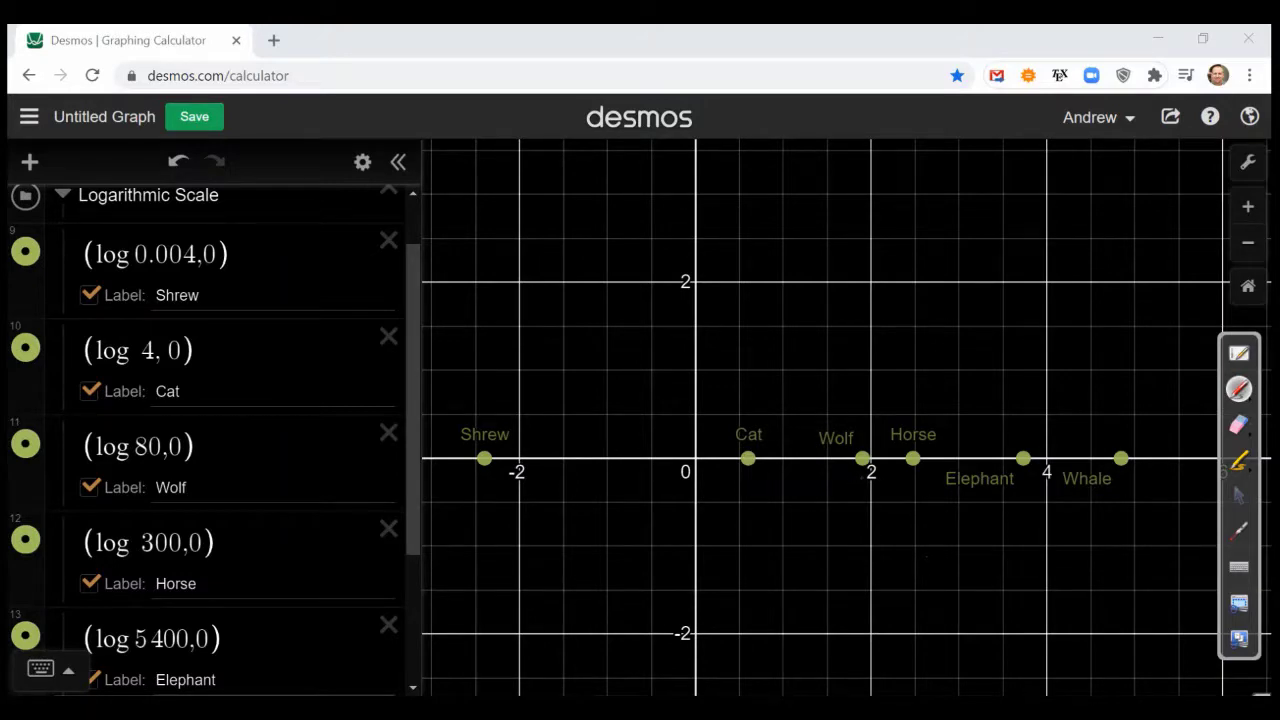
# Draw a bracket below Wolf–Horse labeled 10, plus a short bracket above labeled 10.
pyautogui.moveTo(862, 472)
pyautogui.mouseDown()
pyautogui.moveTo(863, 498)
pyautogui.moveTo(952, 496)
pyautogui.moveTo(960, 468)
pyautogui.mouseUp()
pyautogui.moveTo(903, 512)
pyautogui.mouseDown()
pyautogui.moveTo(903, 541)
pyautogui.moveTo(926, 542)
pyautogui.moveTo(925, 516)
pyautogui.mouseUp()
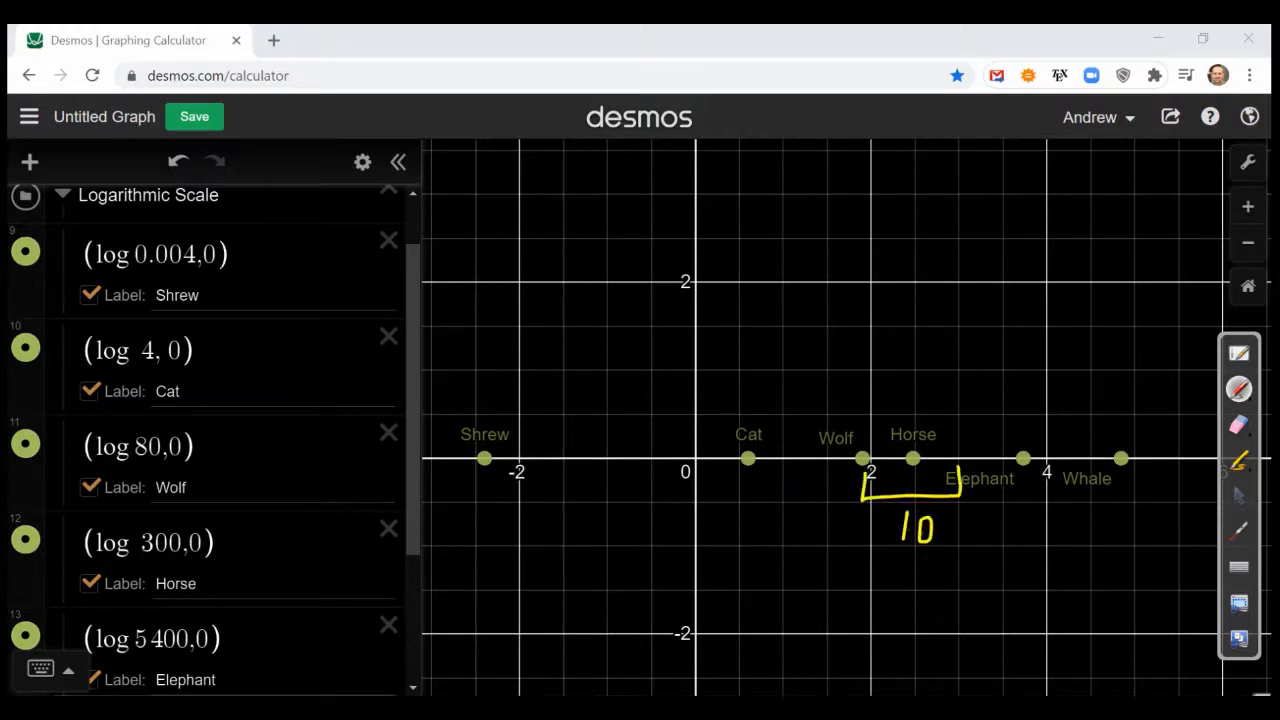
pyautogui.moveTo(864, 436)
pyautogui.mouseDown()
pyautogui.moveTo(894, 414)
pyautogui.moveTo(912, 432)
pyautogui.mouseUp()
pyautogui.moveTo(877, 370)
pyautogui.mouseDown()
pyautogui.moveTo(876, 394)
pyautogui.moveTo(901, 386)
pyautogui.moveTo(904, 366)
pyautogui.mouseUp()
# Extend the upper label to 10^½ = √10 and bracket the Elephant-to-Whale span.
pyautogui.moveTo(917, 346)
pyautogui.mouseDown()
pyautogui.moveTo(909, 372)
pyautogui.moveTo(950, 364)
pyautogui.mouseUp()
pyautogui.moveTo(932, 378)
pyautogui.mouseDown()
pyautogui.moveTo(977, 356)
pyautogui.moveTo(989, 374)
pyautogui.moveTo(1006, 342)
pyautogui.mouseUp()
pyautogui.moveTo(990, 358)
pyautogui.mouseDown()
pyautogui.moveTo(990, 380)
pyautogui.moveTo(1004, 366)
pyautogui.mouseUp()
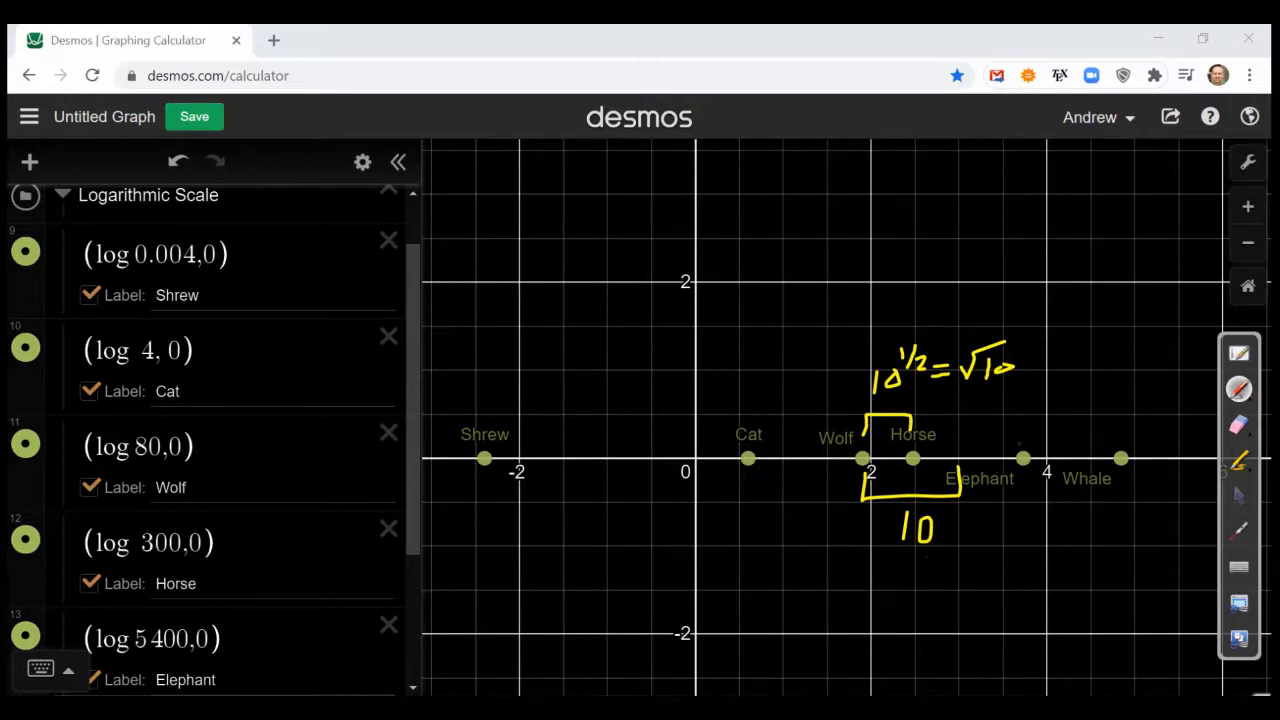
pyautogui.moveTo(1026, 446)
pyautogui.mouseDown()
pyautogui.moveTo(1029, 422)
pyautogui.moveTo(1100, 424)
pyautogui.moveTo(1118, 448)
pyautogui.mouseUp()
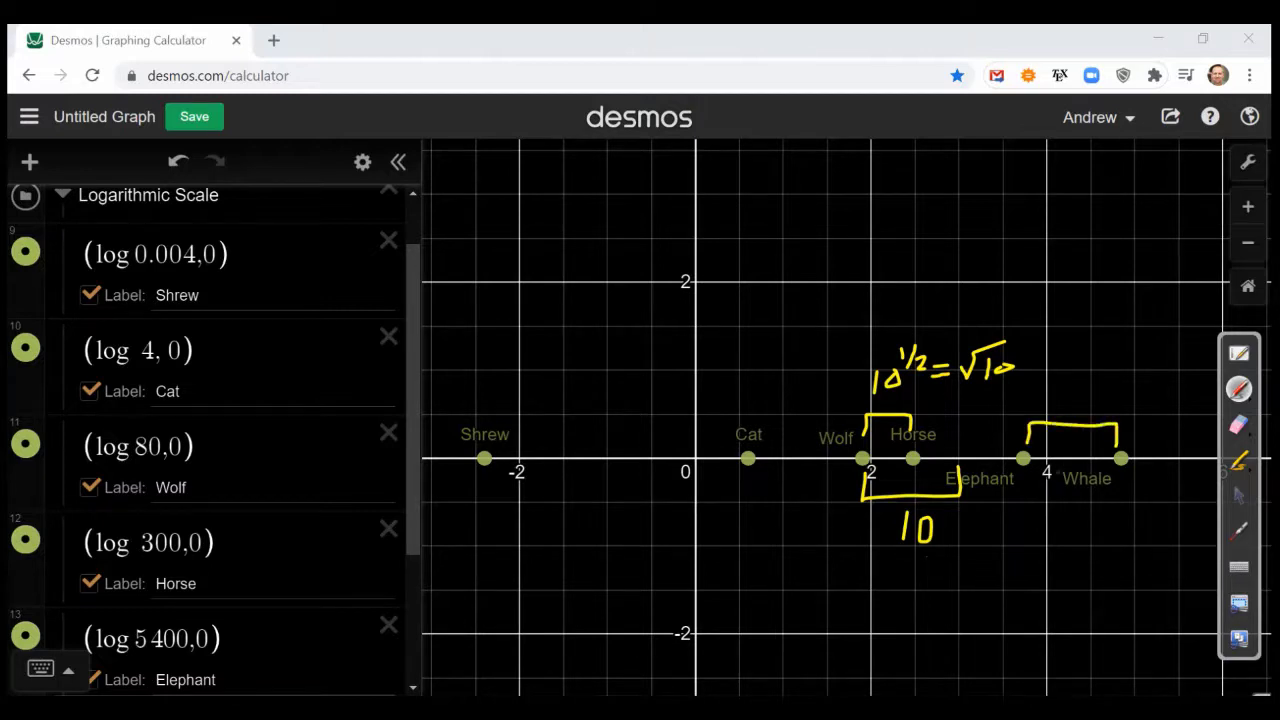